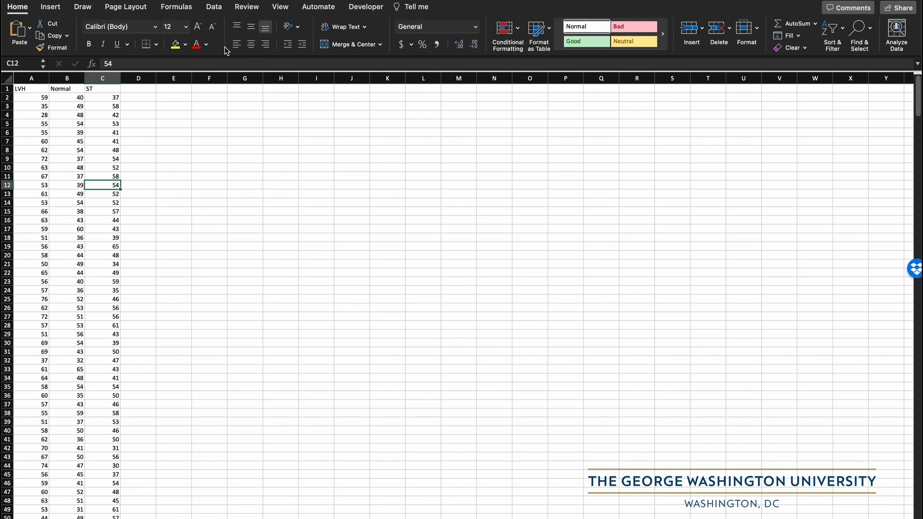
Step: Start a Descriptive Statistics analysis on the LVH column, using input range A1:A189 with labels in the first row
{"action": "left_click", "coordinate": [214, 7]}
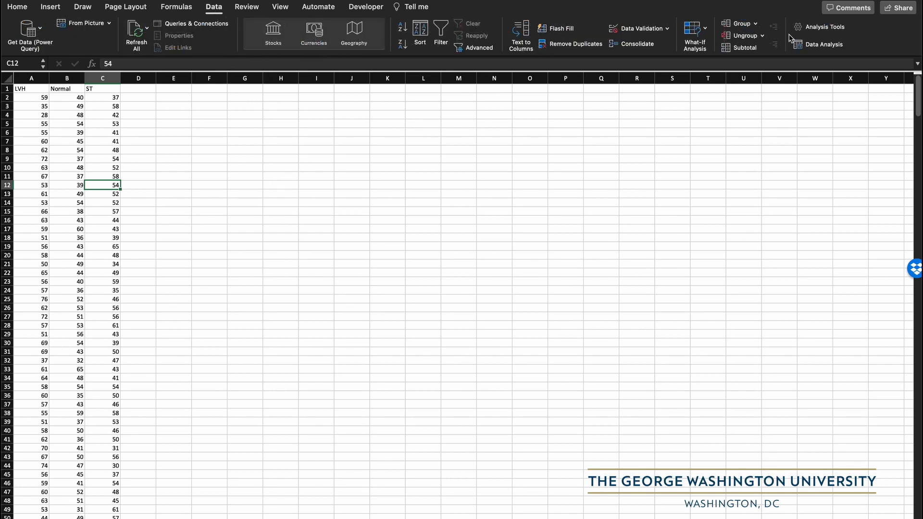
{"action": "left_click", "coordinate": [822, 45]}
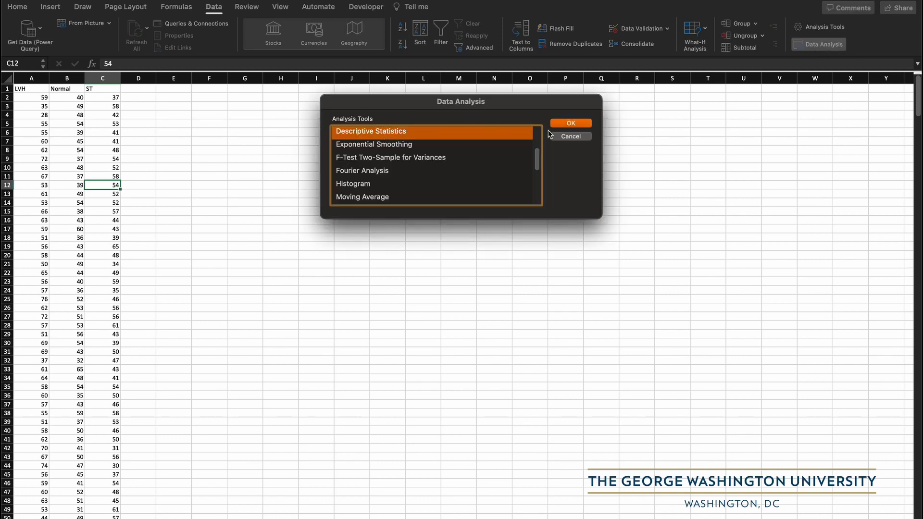
{"action": "left_click", "coordinate": [562, 124]}
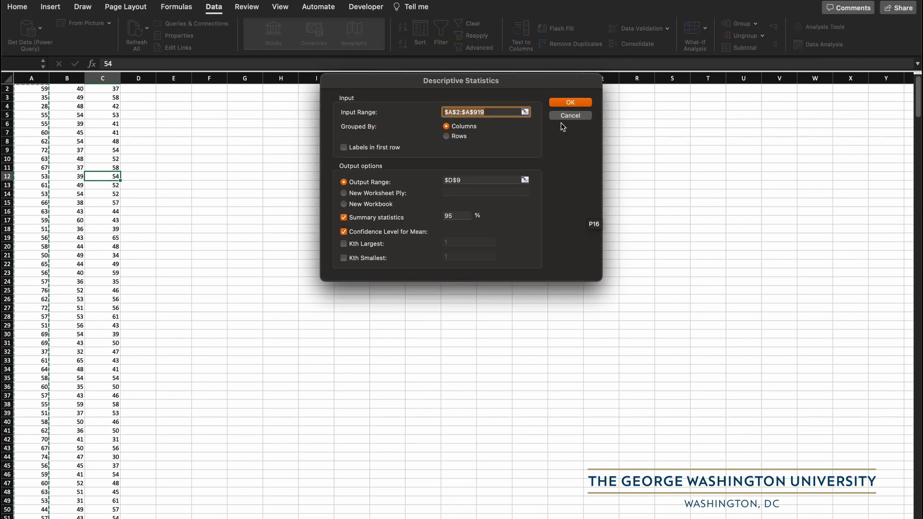
{"action": "left_click", "coordinate": [524, 113]}
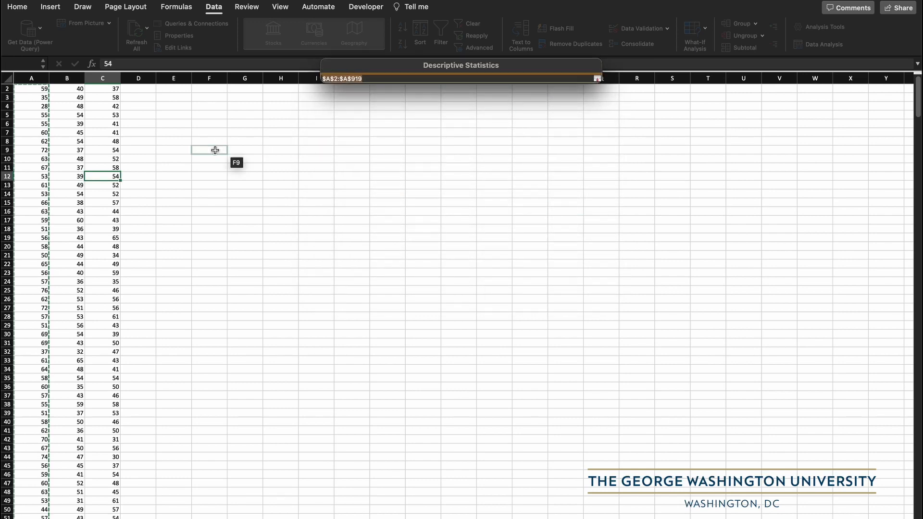
{"action": "scroll", "coordinate": [35, 164], "scroll_direction": "up", "scroll_amount": 2}
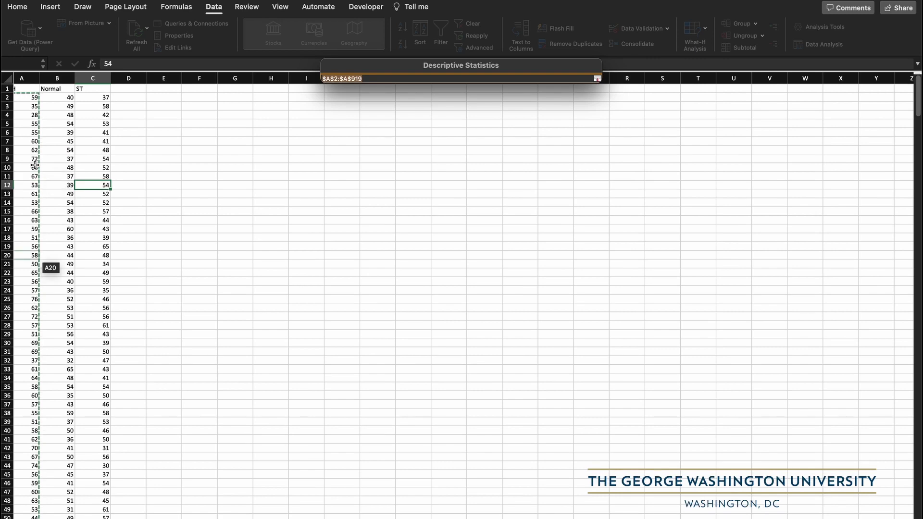
{"action": "scroll", "coordinate": [35, 165], "scroll_direction": "up", "scroll_amount": 1}
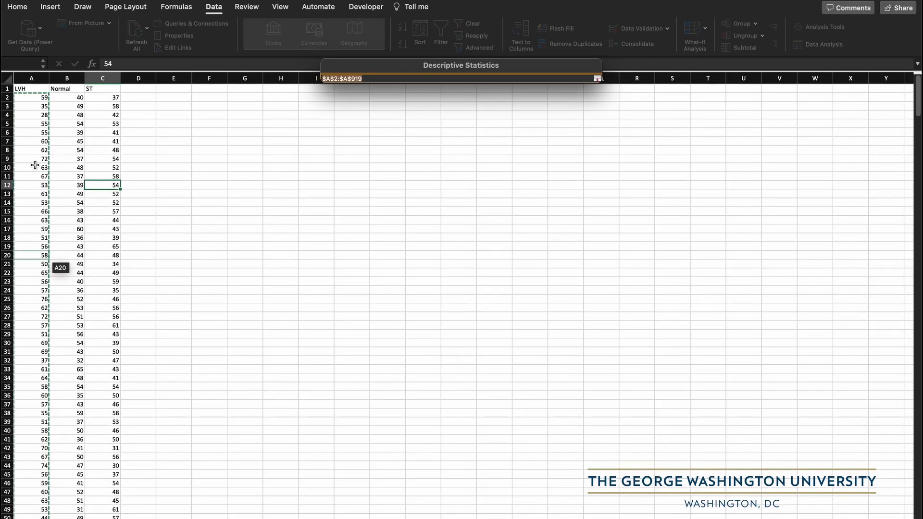
{"action": "left_click", "coordinate": [27, 89]}
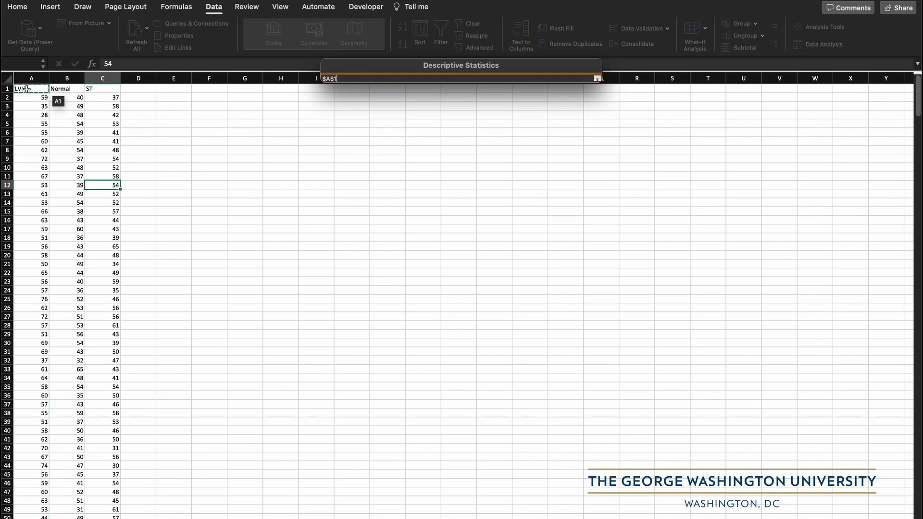
{"action": "key", "text": "super+shift+Down"}
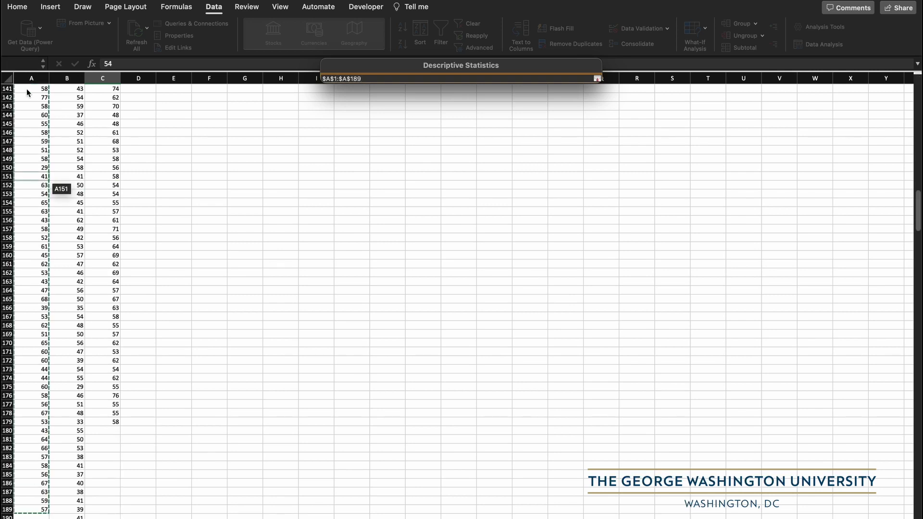
{"action": "left_click", "coordinate": [597, 78]}
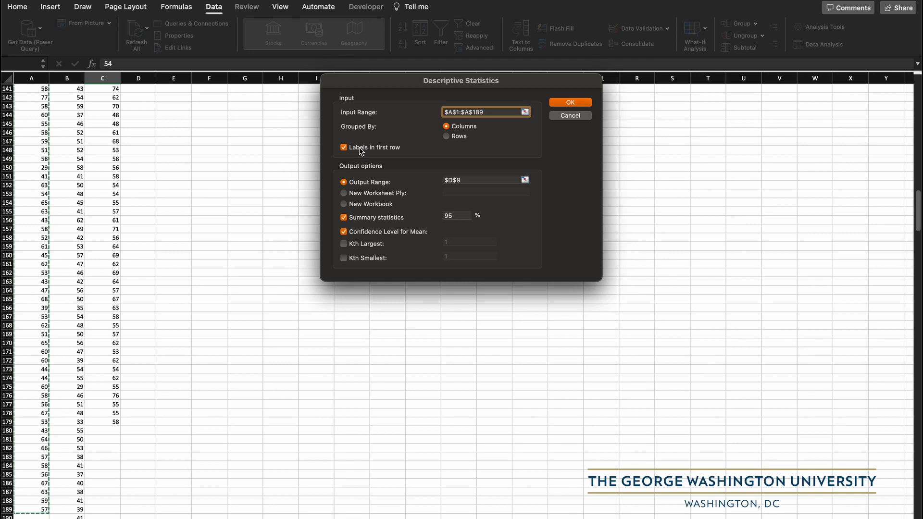
Step: Set the output range to F1, turn off the confidence level for the mean, and generate the LVH summary statistics
{"action": "left_click", "coordinate": [525, 180]}
{"action": "scroll", "coordinate": [319, 187], "scroll_direction": "up", "scroll_amount": 4}
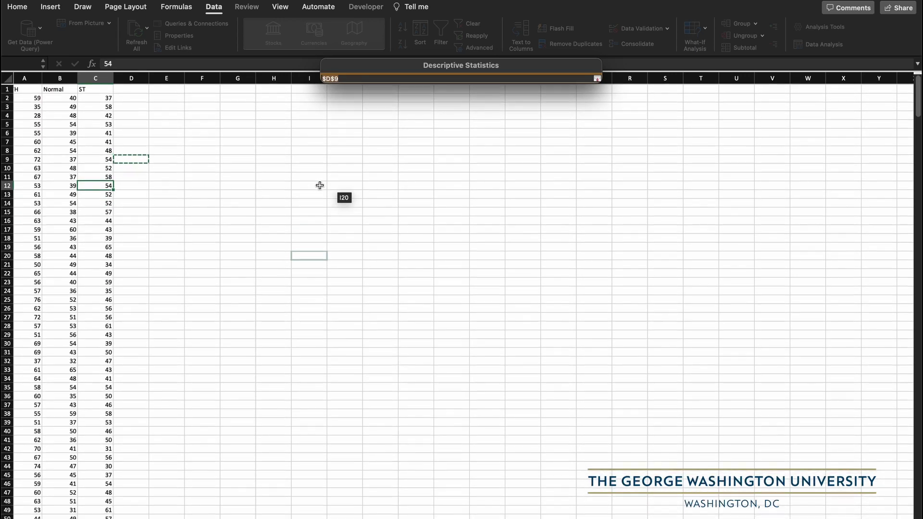
{"action": "left_click", "coordinate": [195, 88]}
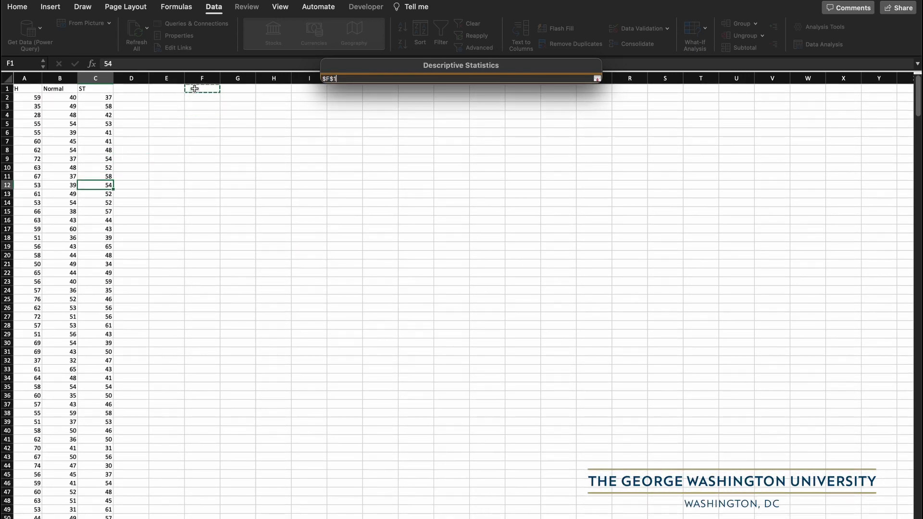
{"action": "left_click", "coordinate": [598, 79]}
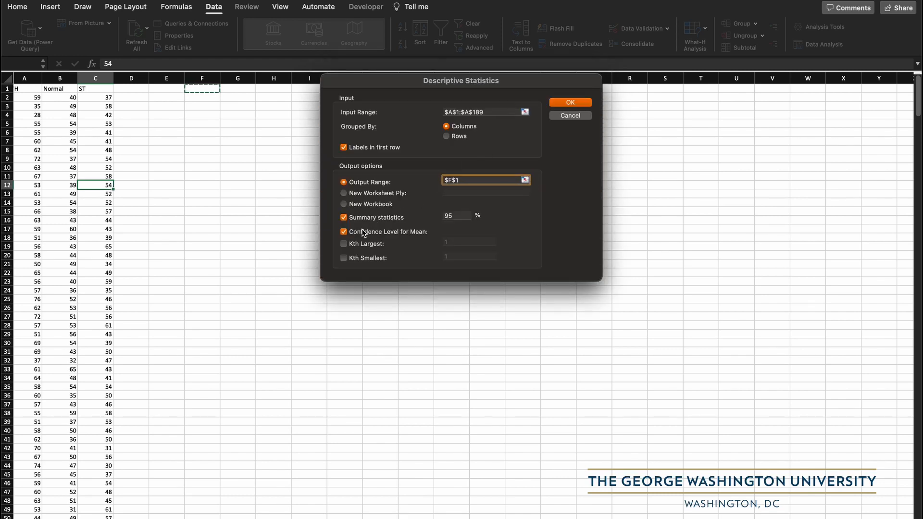
{"action": "left_click", "coordinate": [342, 232]}
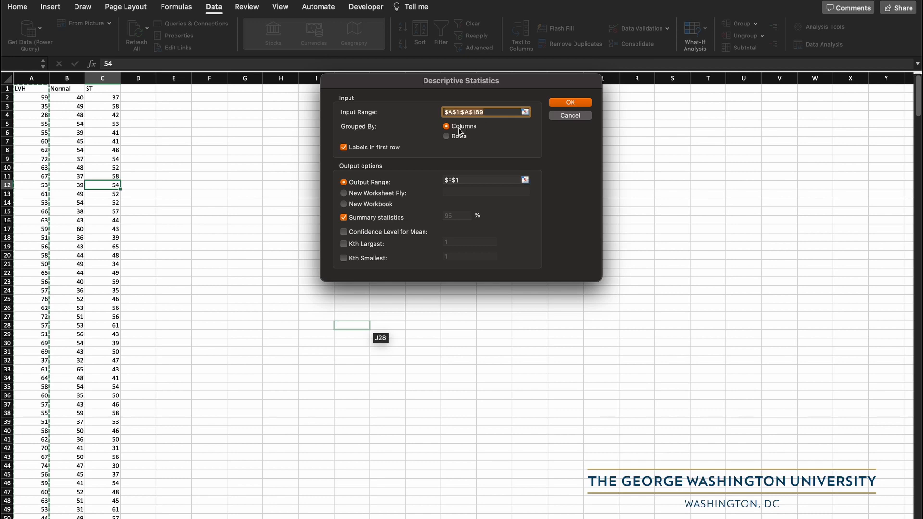
{"action": "left_click", "coordinate": [567, 105]}
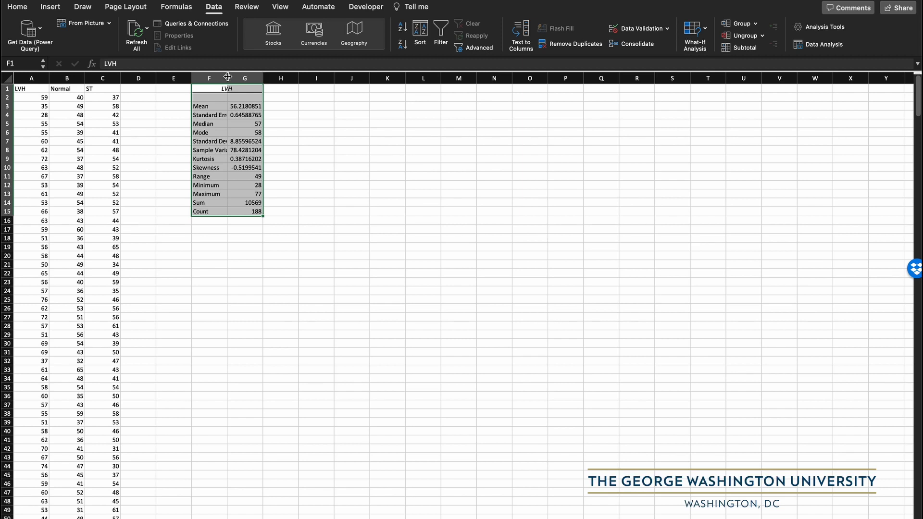
Step: Widen column F so that the statistic labels of the LVH summary fit
{"action": "left_click_drag", "start_coordinate": [227, 77], "coordinate": [247, 77]}
{"action": "left_click", "coordinate": [227, 150]}
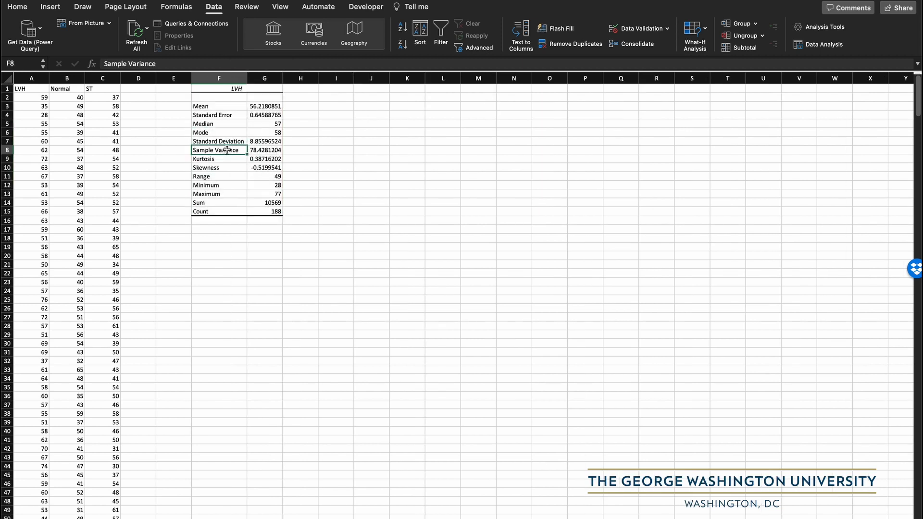
{"action": "left_click", "coordinate": [238, 90]}
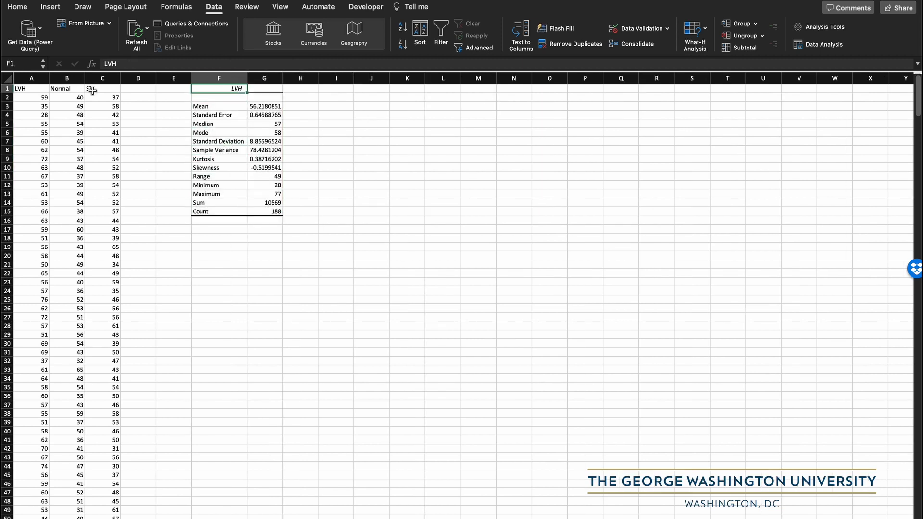
{"action": "left_click", "coordinate": [23, 90]}
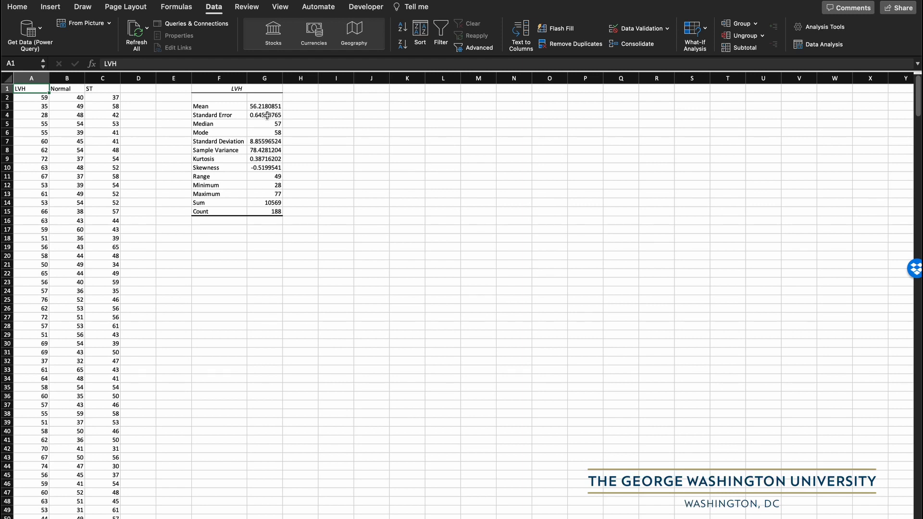
Step: Start another Descriptive Statistics analysis and set its input range to the Normal column, B1:B553
{"action": "left_click", "coordinate": [344, 89]}
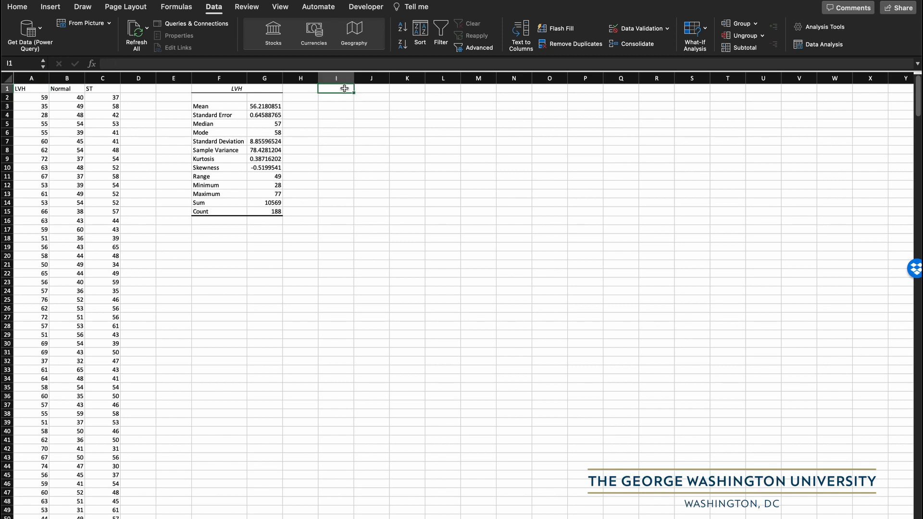
{"action": "left_click", "coordinate": [824, 45]}
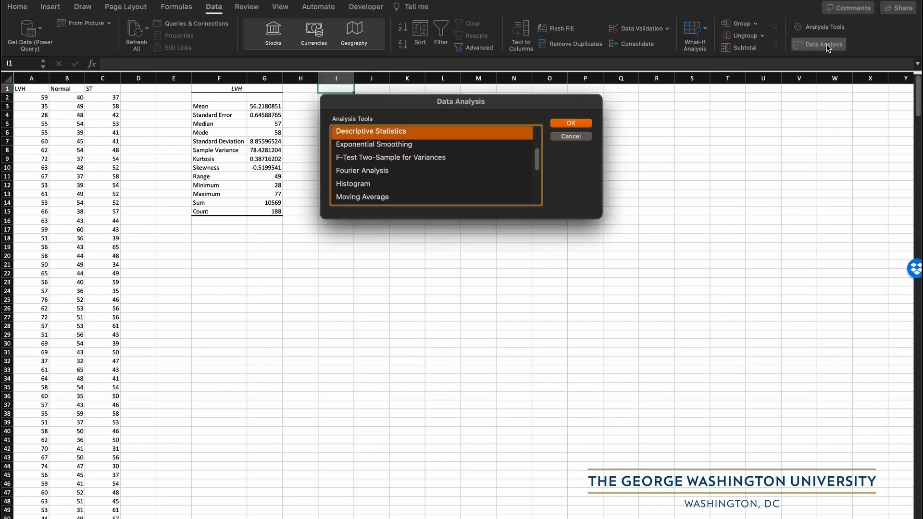
{"action": "left_click", "coordinate": [577, 124]}
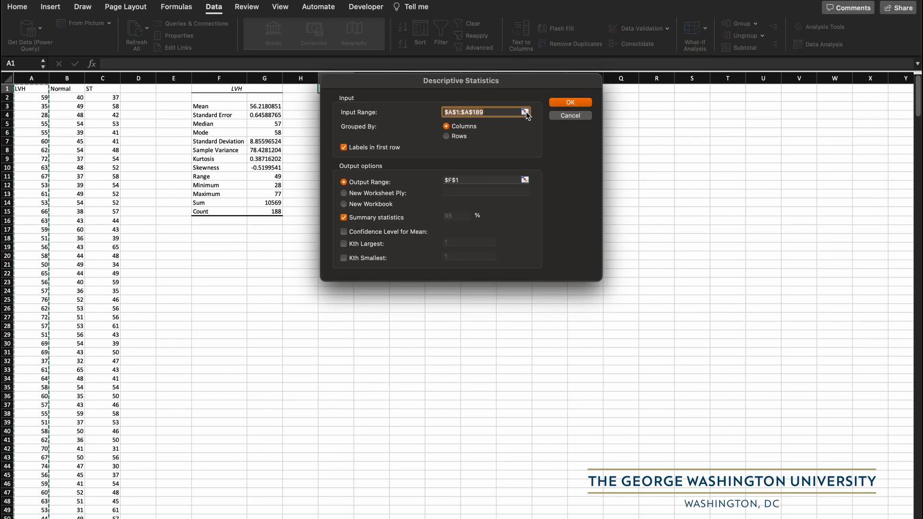
{"action": "left_click", "coordinate": [525, 112]}
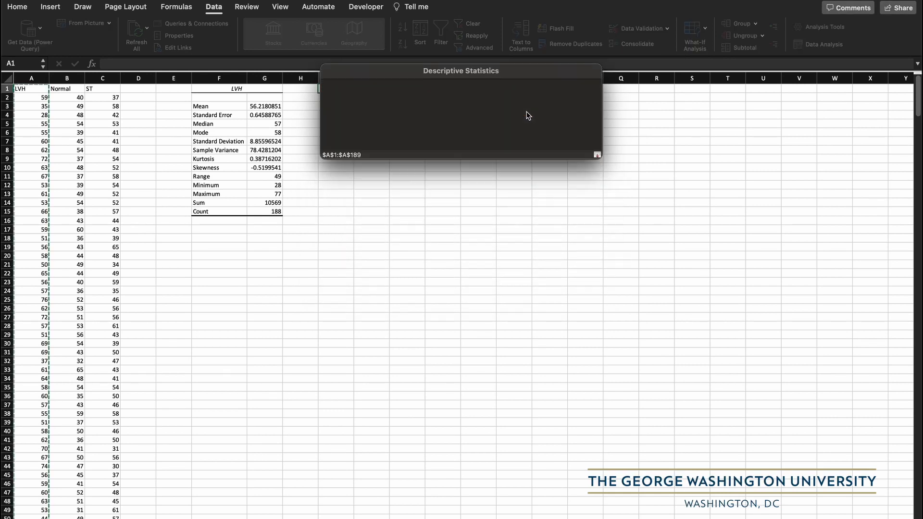
{"action": "left_click", "coordinate": [62, 88]}
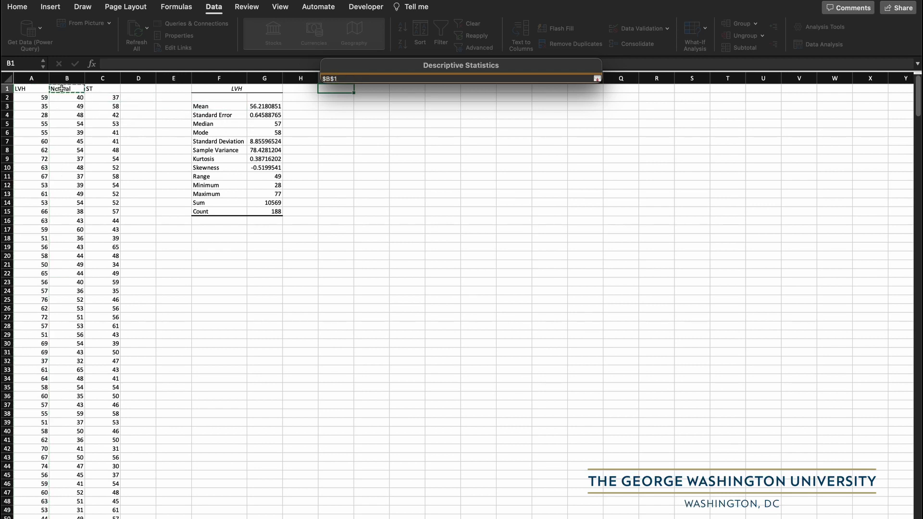
{"action": "key", "text": "ctrl+shift+Down"}
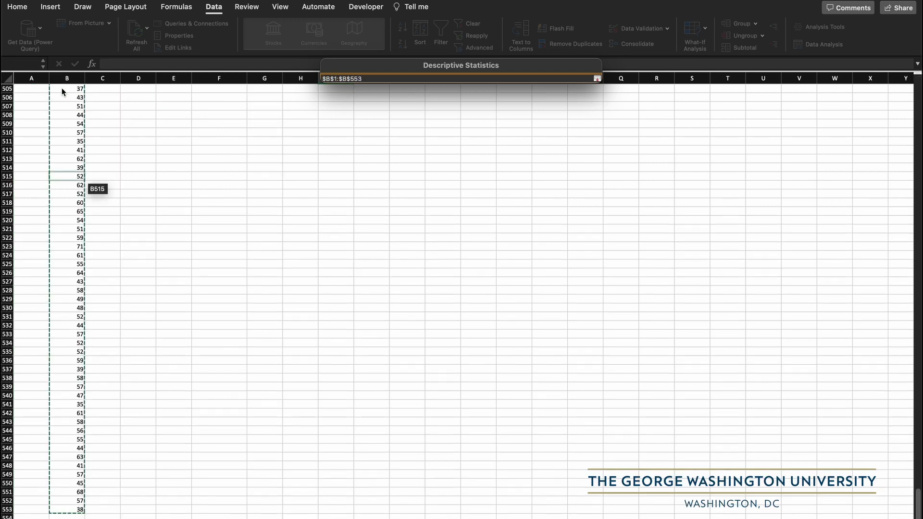
{"action": "left_click", "coordinate": [597, 79]}
Step: Generate the Normal summary statistics with output range I1, and widen column I to fit the labels
{"action": "left_click", "coordinate": [524, 184]}
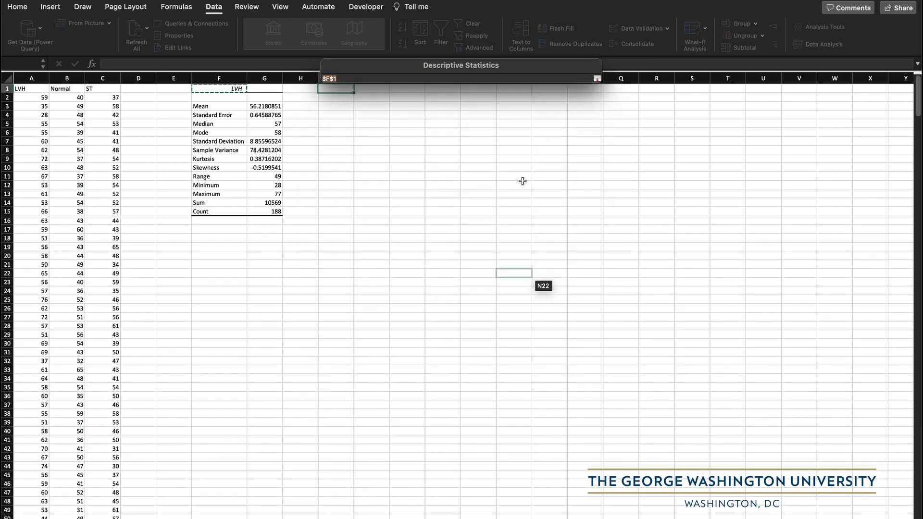
{"action": "left_click", "coordinate": [332, 88]}
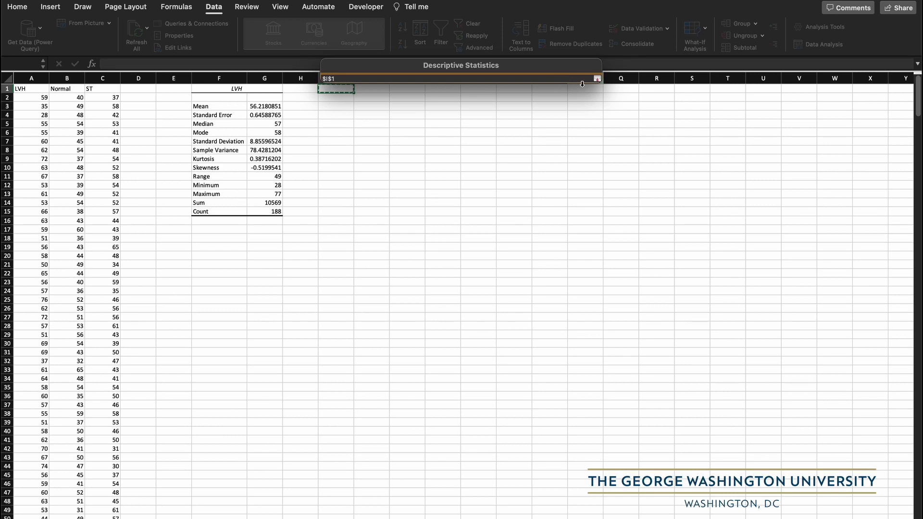
{"action": "left_click", "coordinate": [597, 79]}
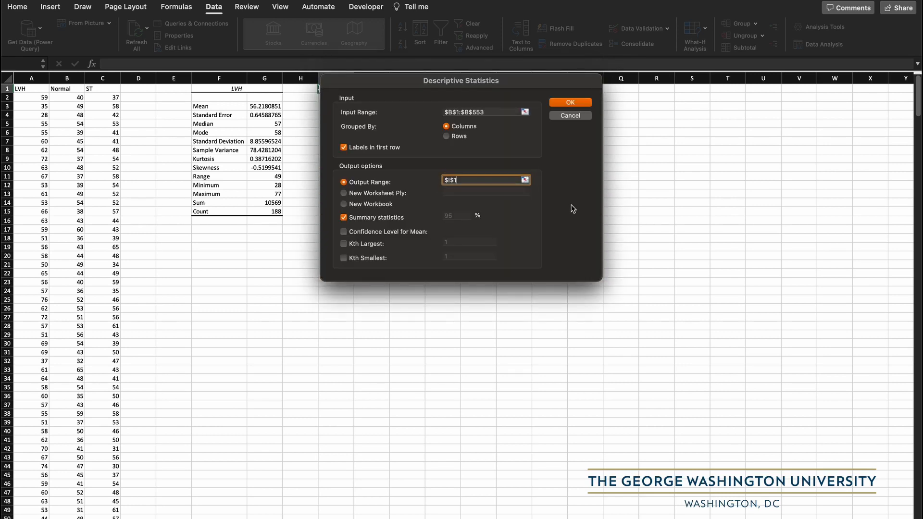
{"action": "left_click", "coordinate": [570, 103]}
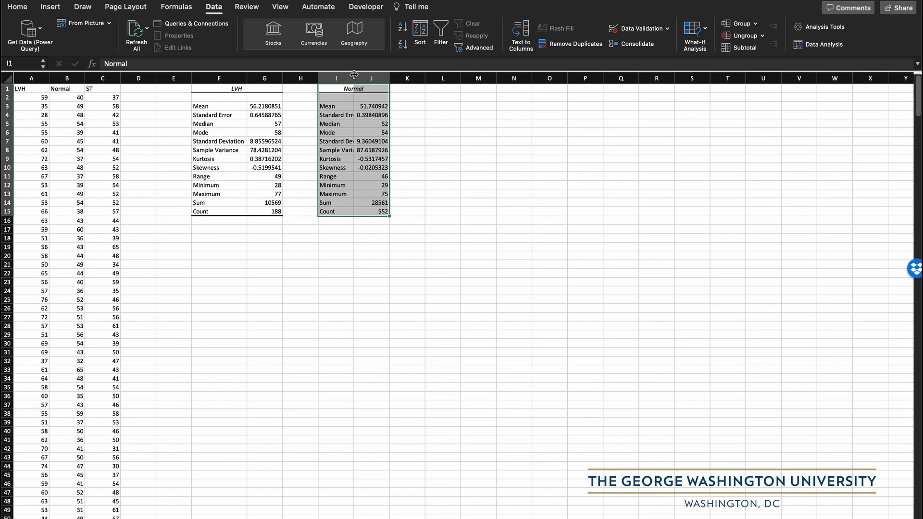
{"action": "left_click_drag", "start_coordinate": [354, 75], "coordinate": [374, 75]}
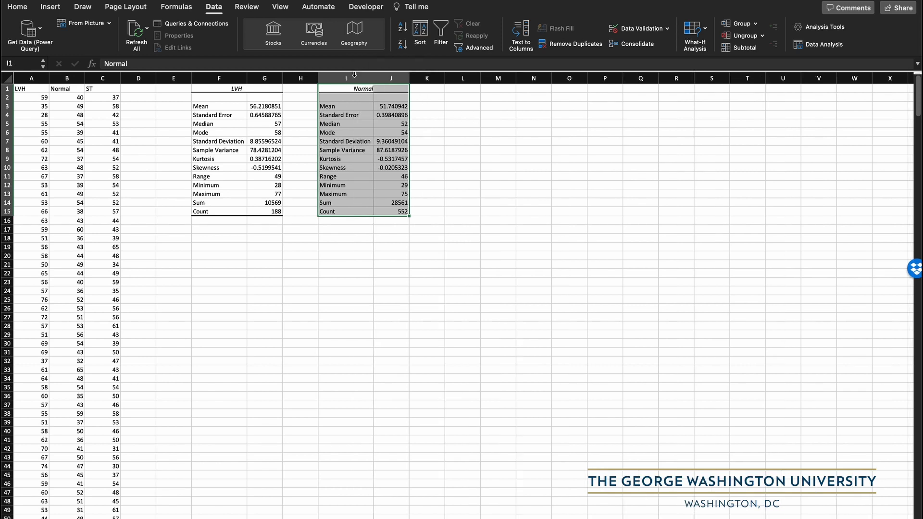
{"action": "left_click", "coordinate": [332, 255]}
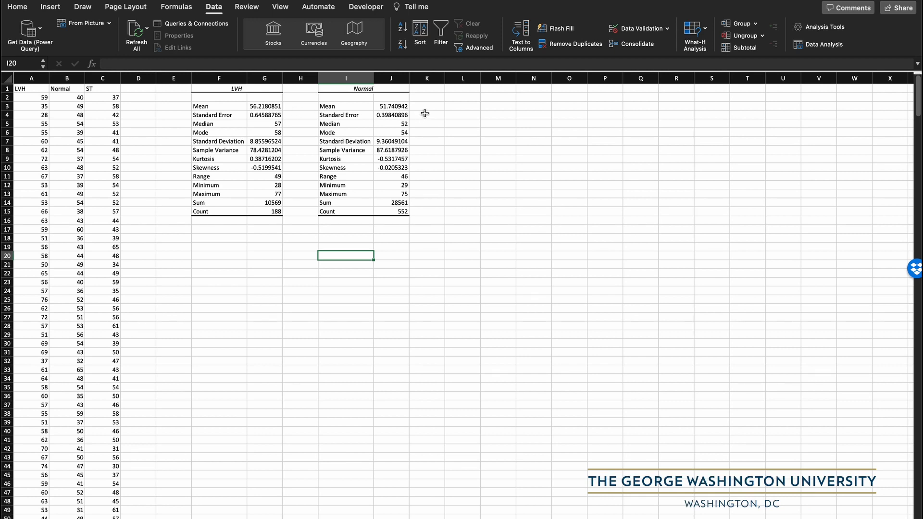
Step: Start another Descriptive Statistics analysis and set its input range to the ST column, C1:C179
{"action": "left_click", "coordinate": [457, 89]}
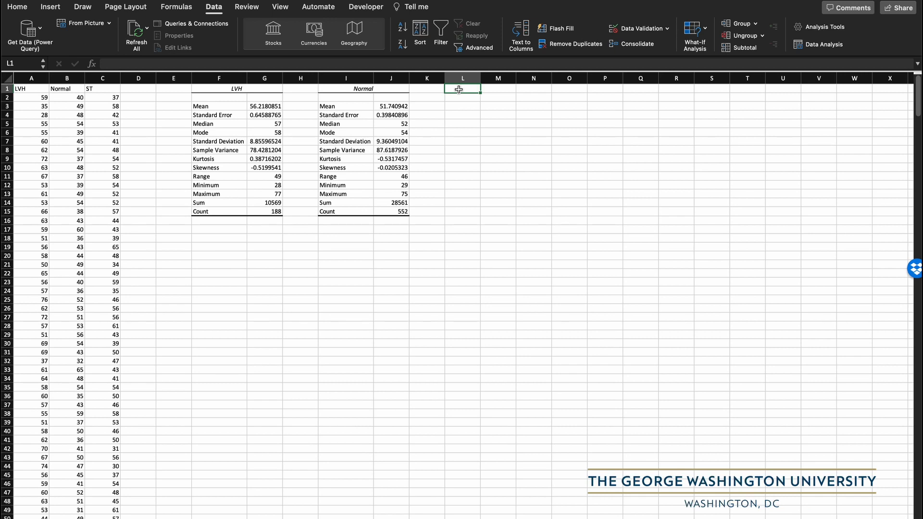
{"action": "left_click", "coordinate": [812, 45]}
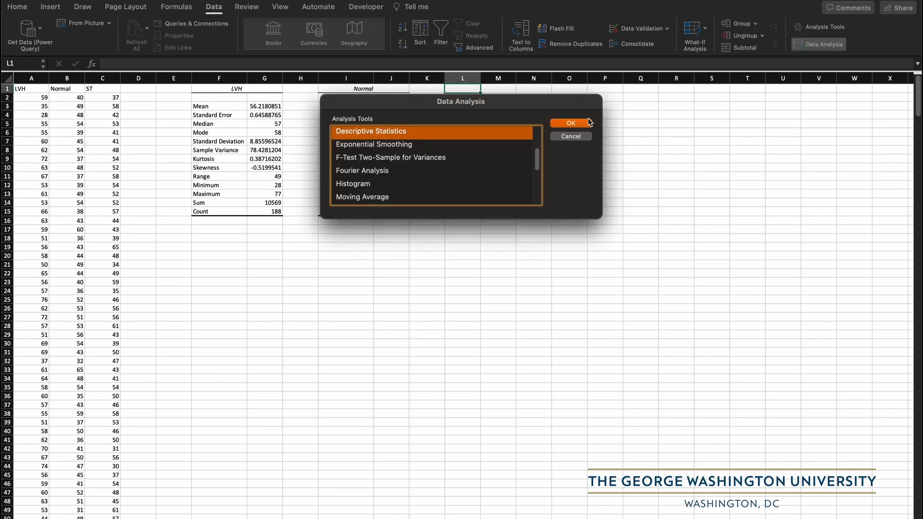
{"action": "left_click", "coordinate": [571, 123]}
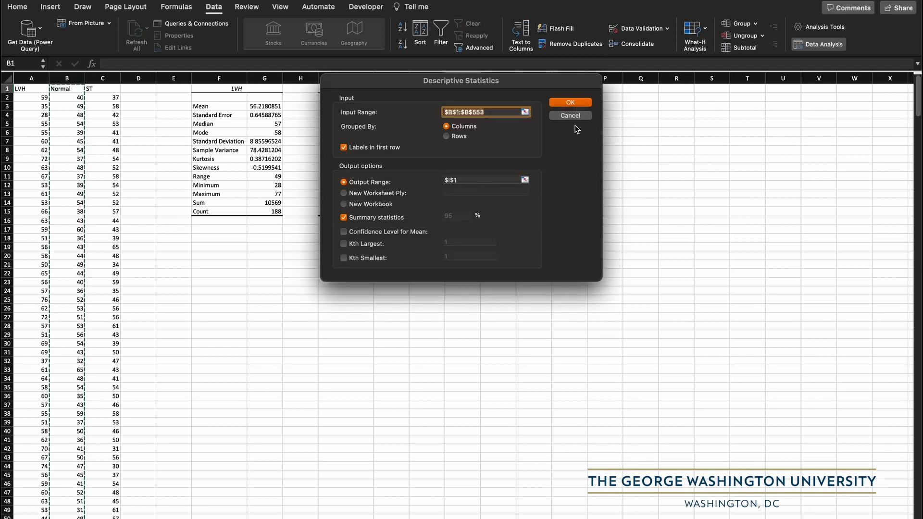
{"action": "left_click", "coordinate": [525, 113]}
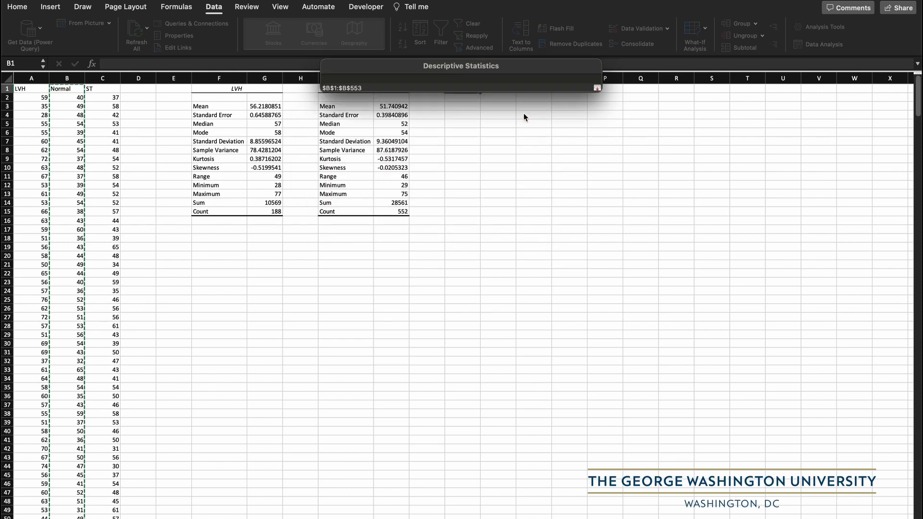
{"action": "left_click", "coordinate": [108, 88]}
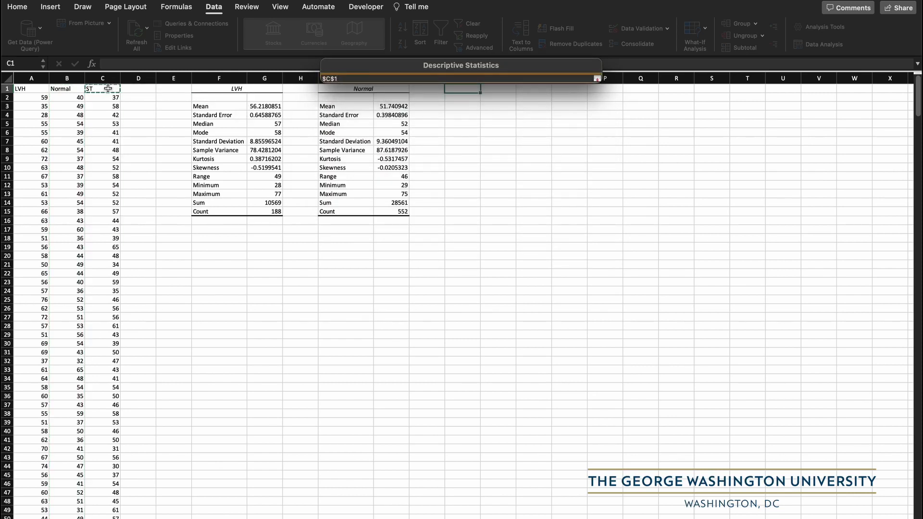
{"action": "key", "text": "super+shift+Down"}
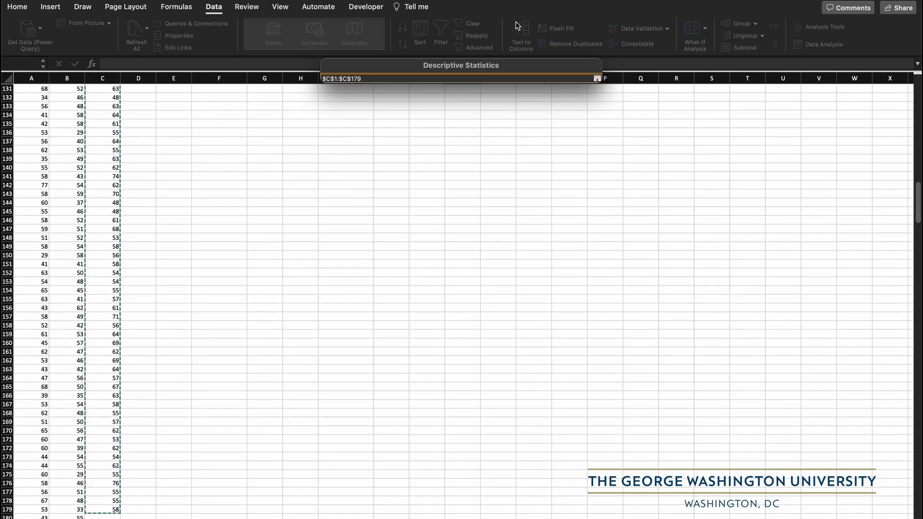
{"action": "left_click", "coordinate": [597, 78]}
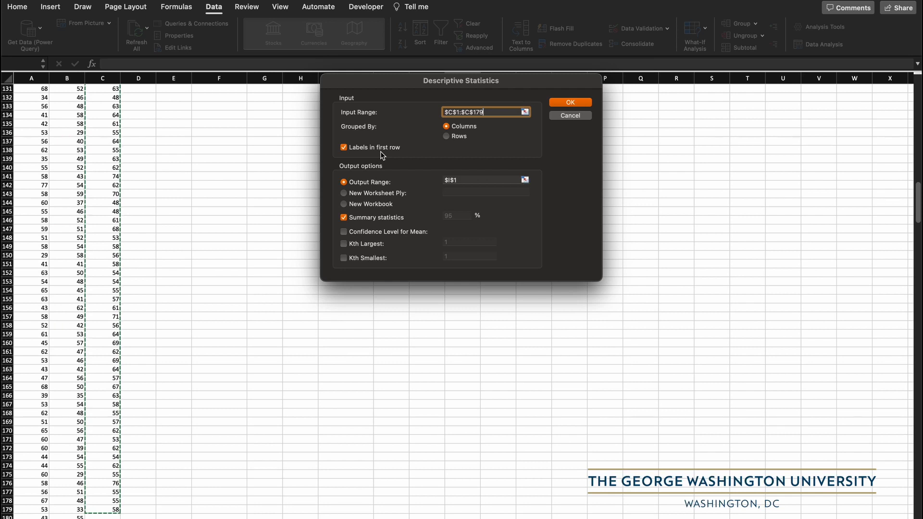
Step: Generate the ST summary statistics with output range L1, and widen column L to fit the labels
{"action": "left_click", "coordinate": [525, 180]}
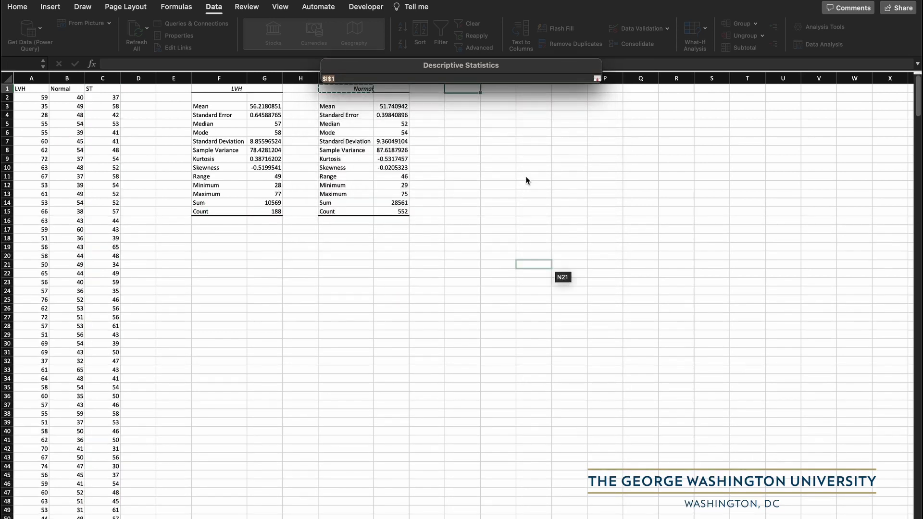
{"action": "left_click", "coordinate": [457, 88]}
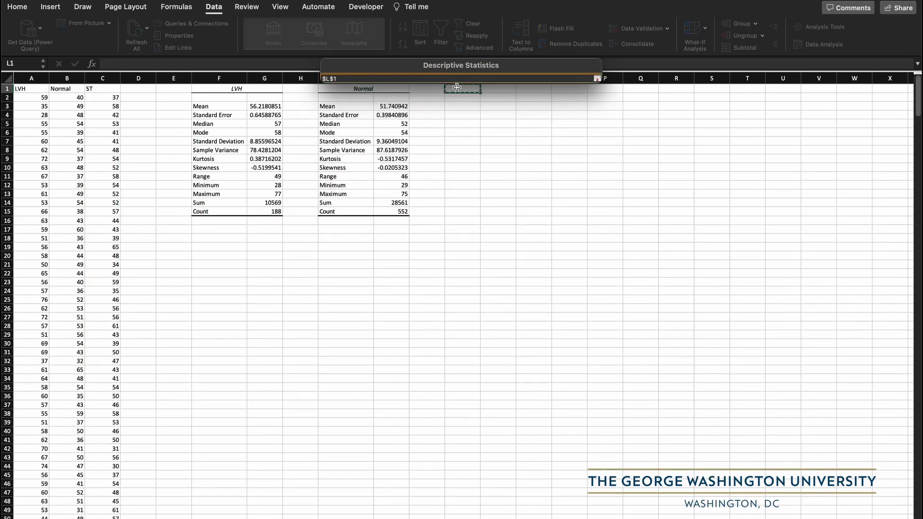
{"action": "left_click", "coordinate": [597, 78]}
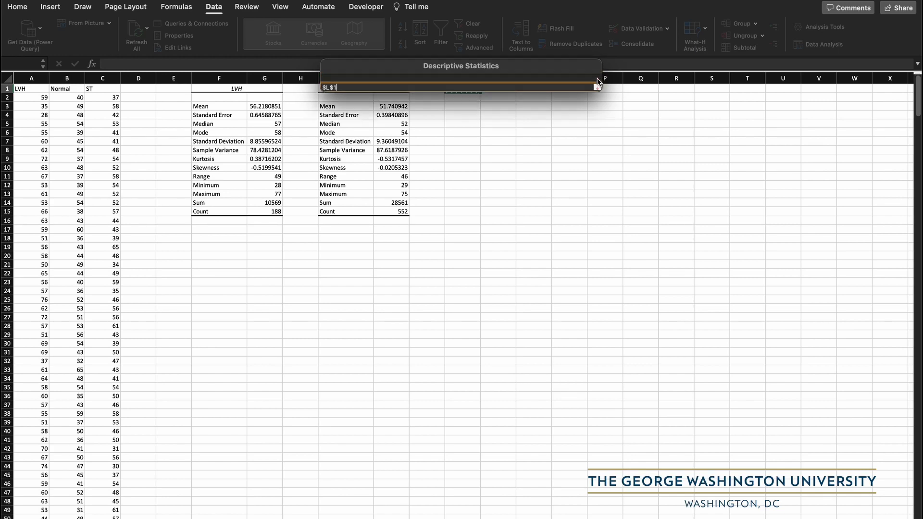
{"action": "left_click", "coordinate": [570, 102]}
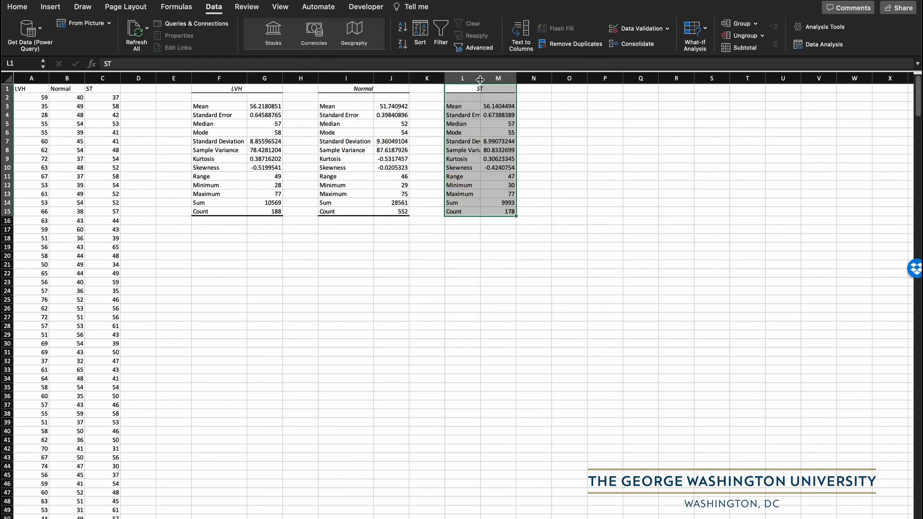
{"action": "left_click_drag", "start_coordinate": [480, 79], "coordinate": [501, 79]}
{"action": "left_click", "coordinate": [578, 139]}
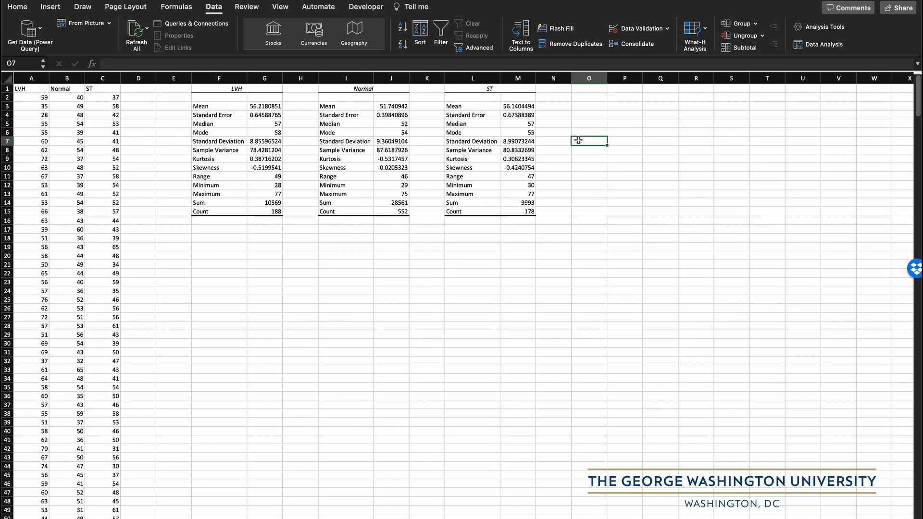
Step: Compare the medians, means and sample variances across the LVH, Normal and ST summary tables
{"action": "left_click", "coordinate": [279, 125]}
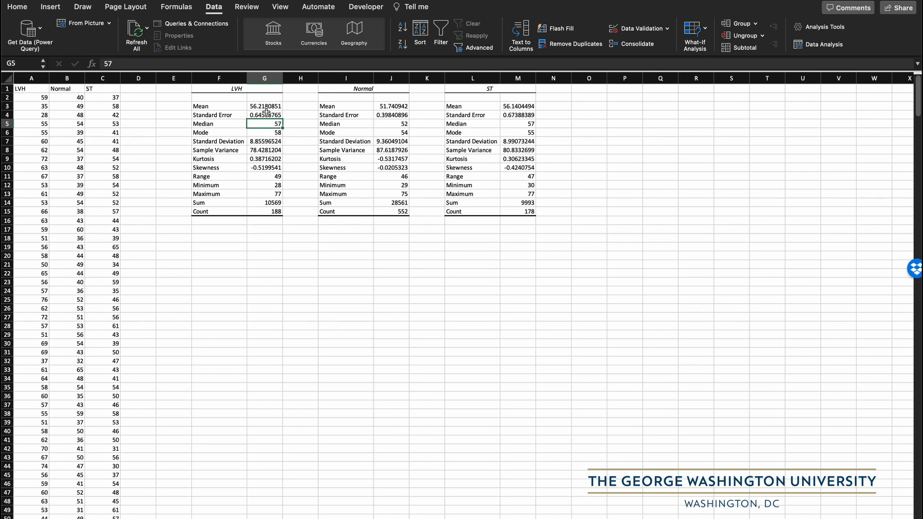
{"action": "left_click", "coordinate": [267, 107]}
{"action": "left_click", "coordinate": [393, 124]}
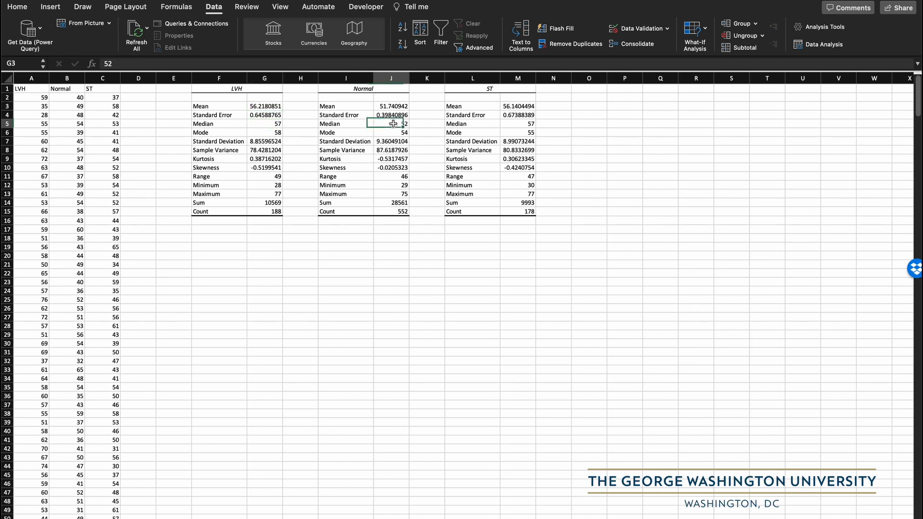
{"action": "left_click", "coordinate": [390, 106]}
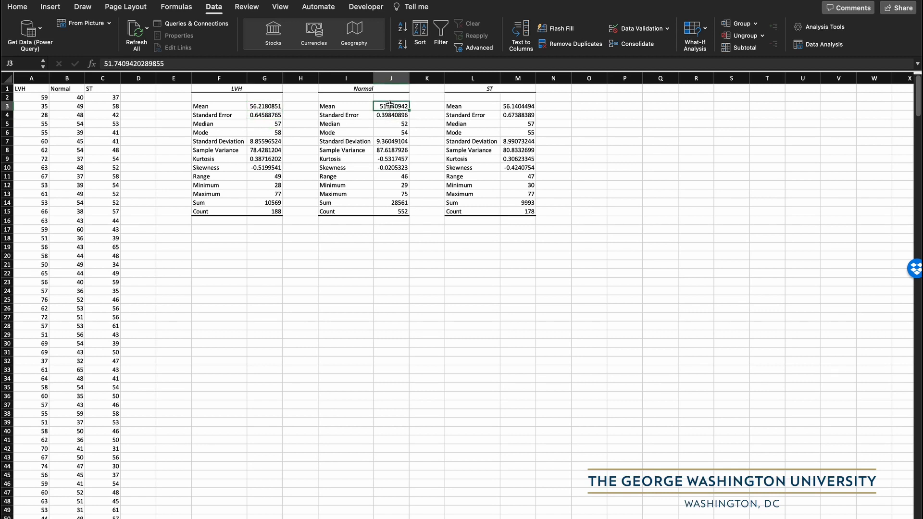
{"action": "left_click", "coordinate": [516, 124]}
{"action": "left_click", "coordinate": [515, 106]}
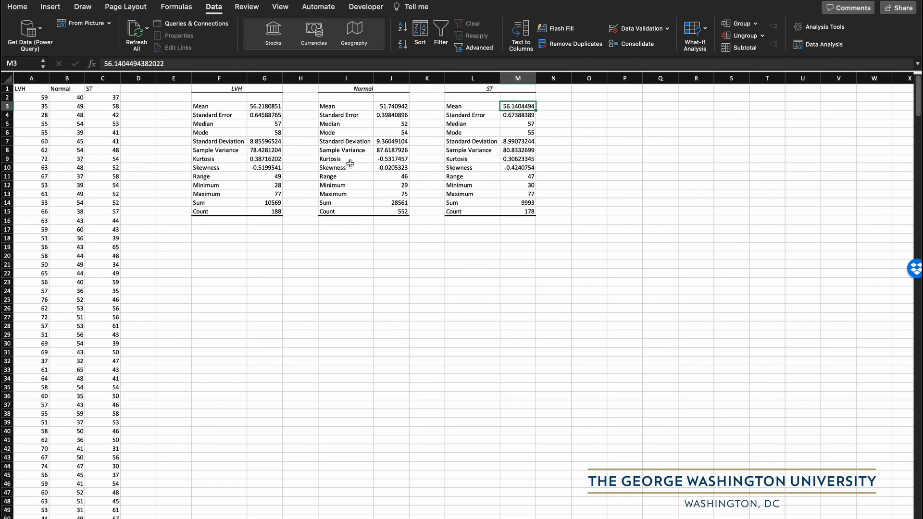
{"action": "left_click", "coordinate": [269, 152]}
{"action": "left_click", "coordinate": [382, 151]}
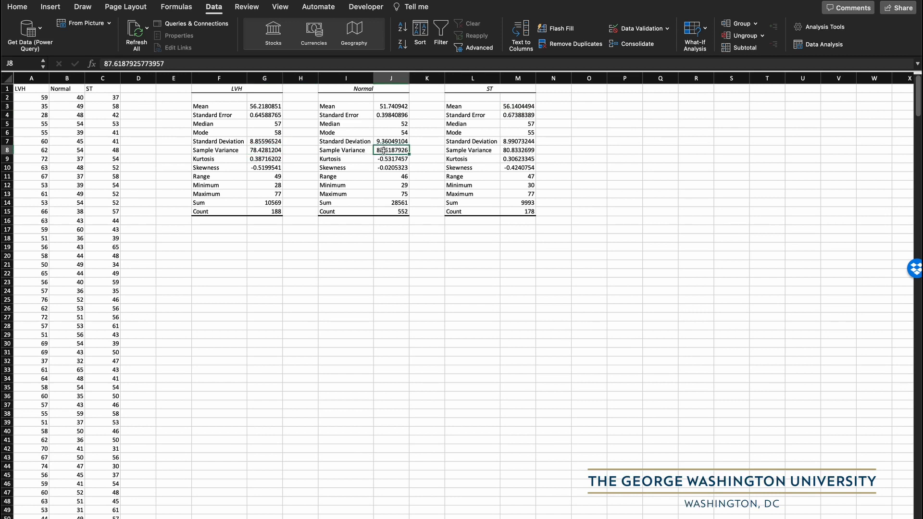
{"action": "left_click", "coordinate": [518, 151]}
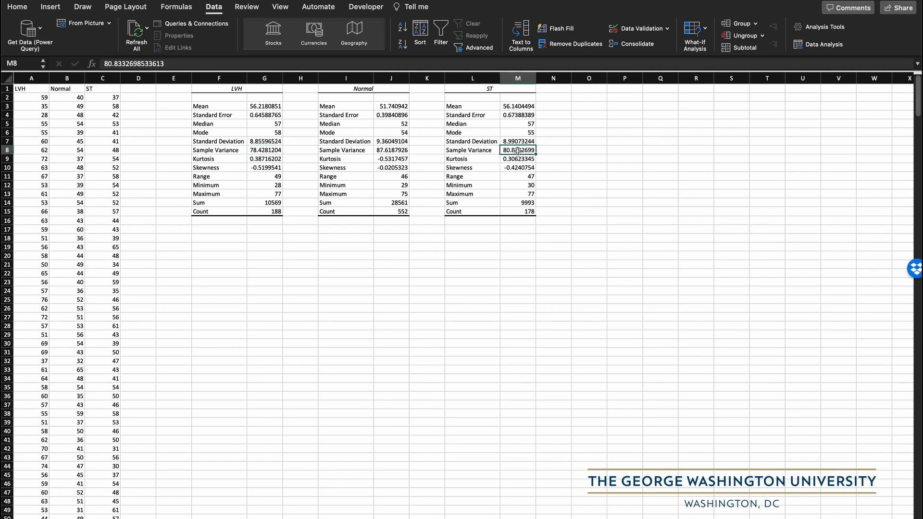